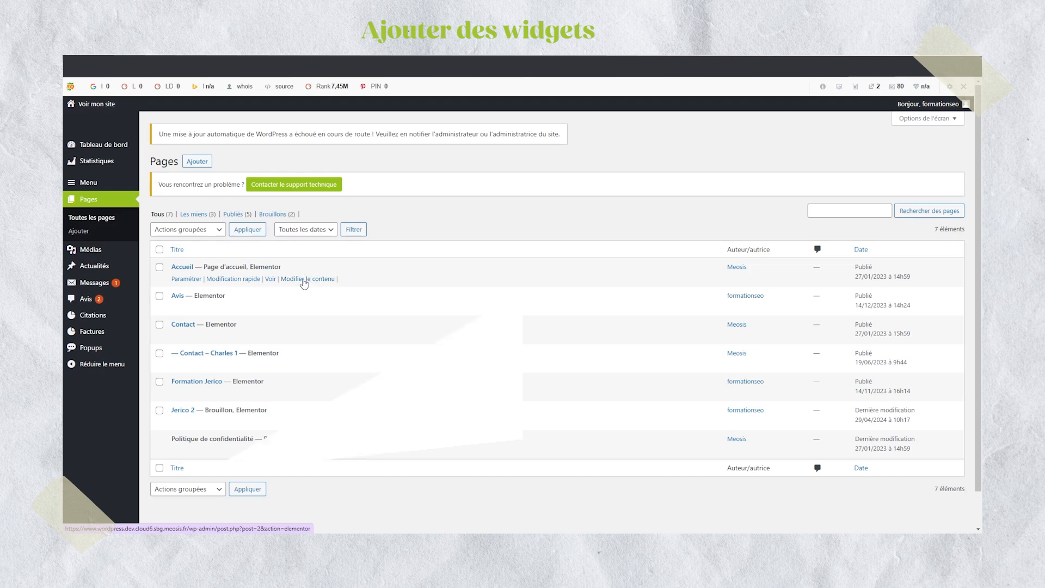
- Open the Accueil page's content for editing and place a Titre widget in the empty drop area below the Widgets heading
left_click(304, 279)
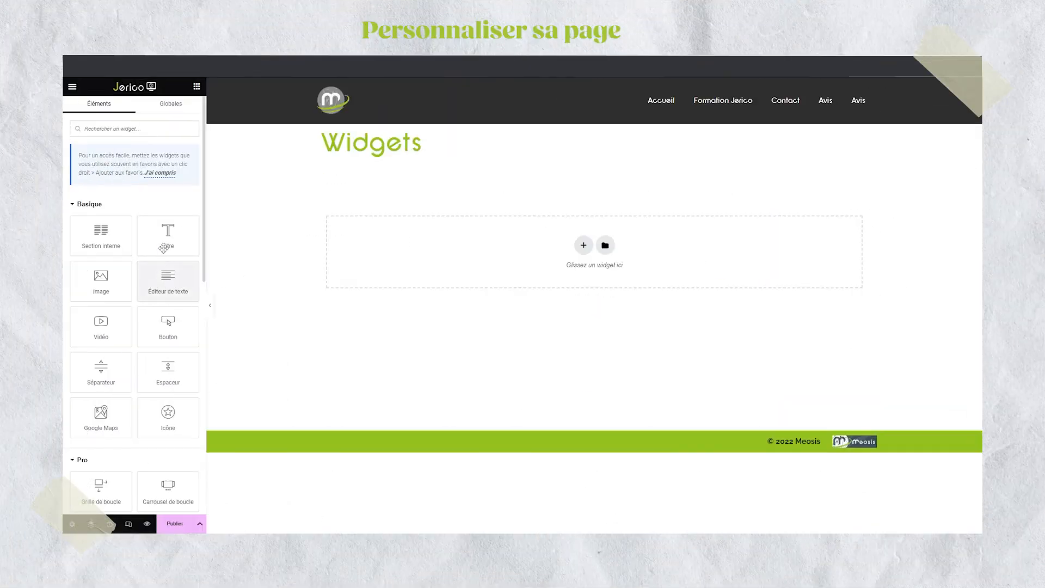
left_click_drag(164, 248, 584, 244)
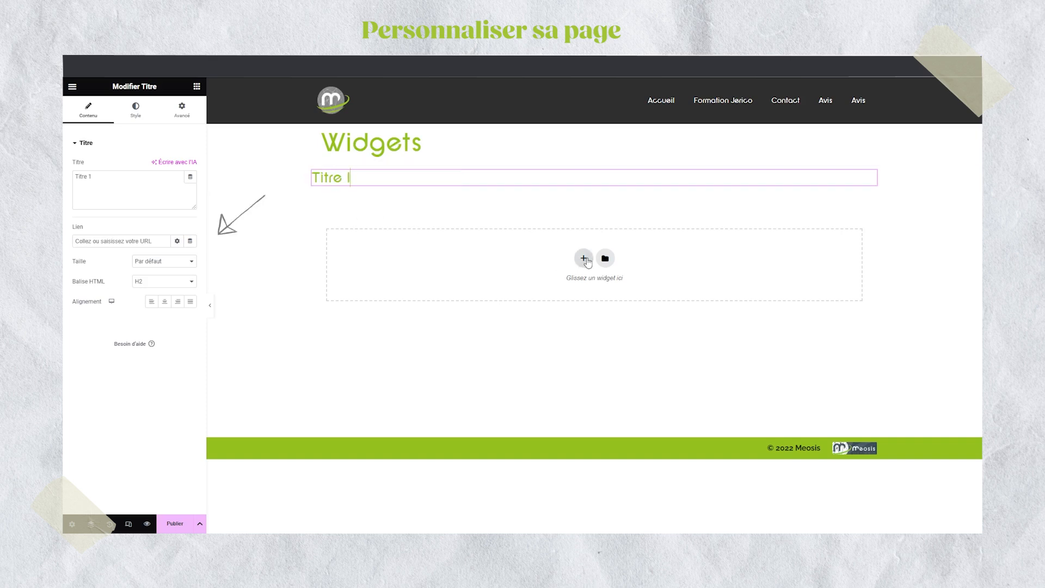
- Try the Petit and Par défaut sizes on the Titre 1 heading, along with centre and right alignment
left_click(190, 261)
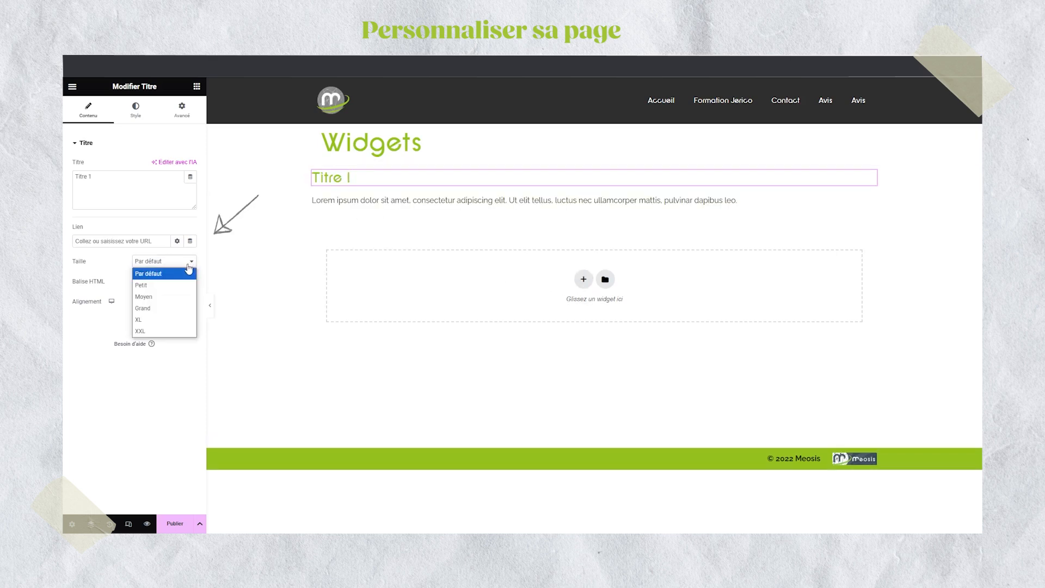
left_click(175, 285)
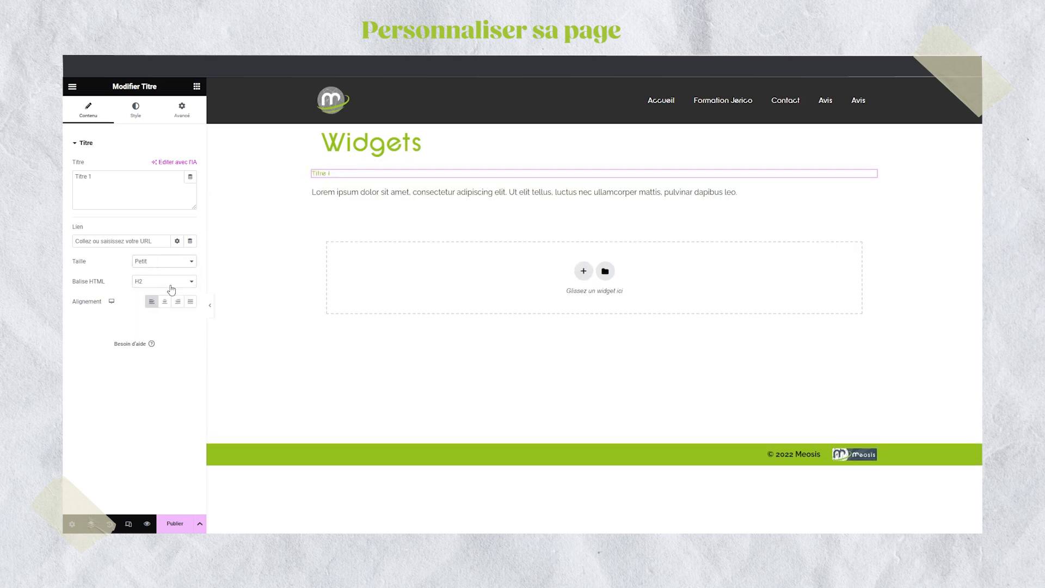
left_click(190, 264)
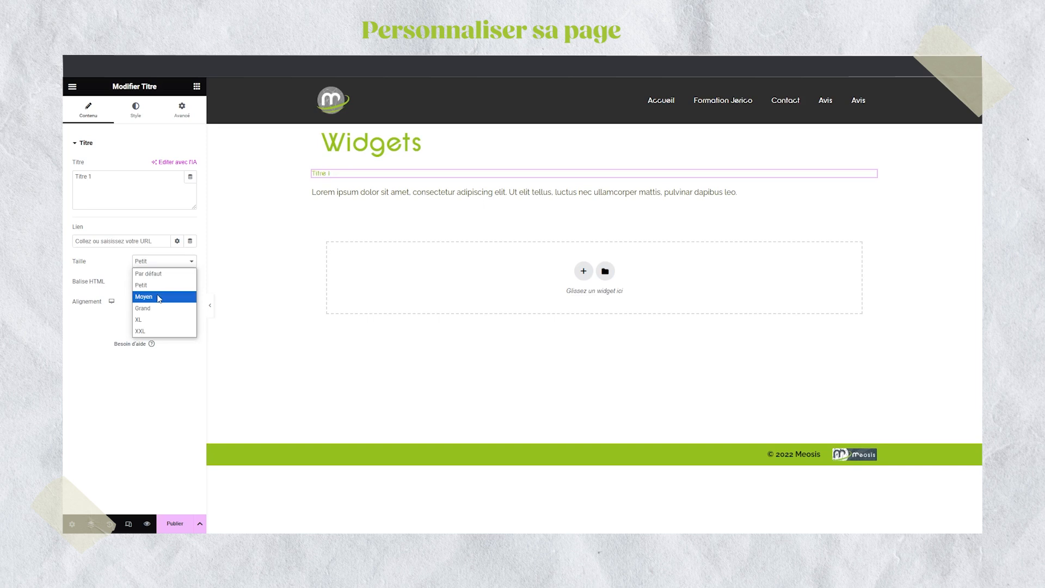
left_click(148, 274)
left_click(165, 303)
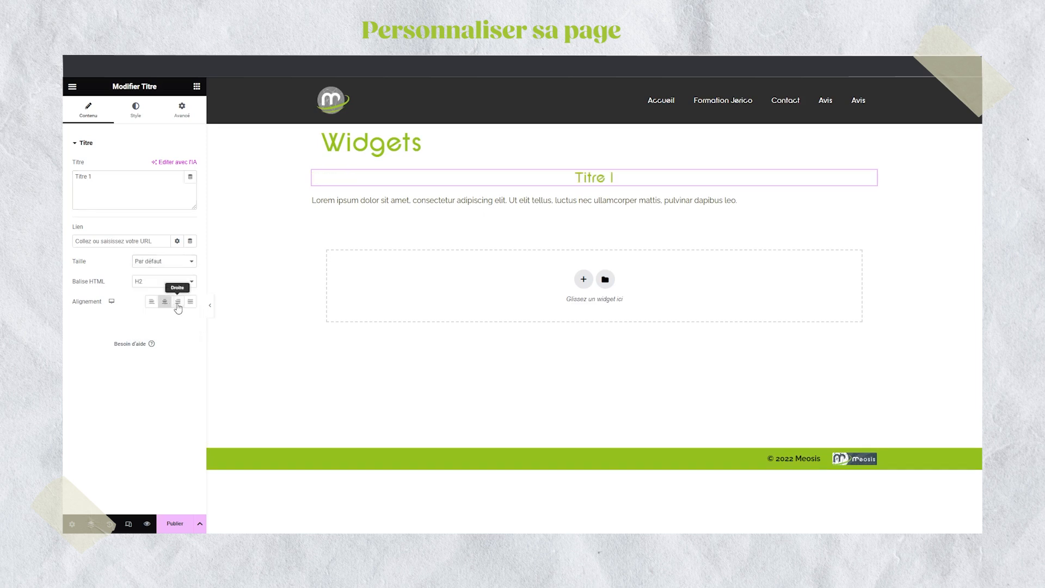
left_click(177, 303)
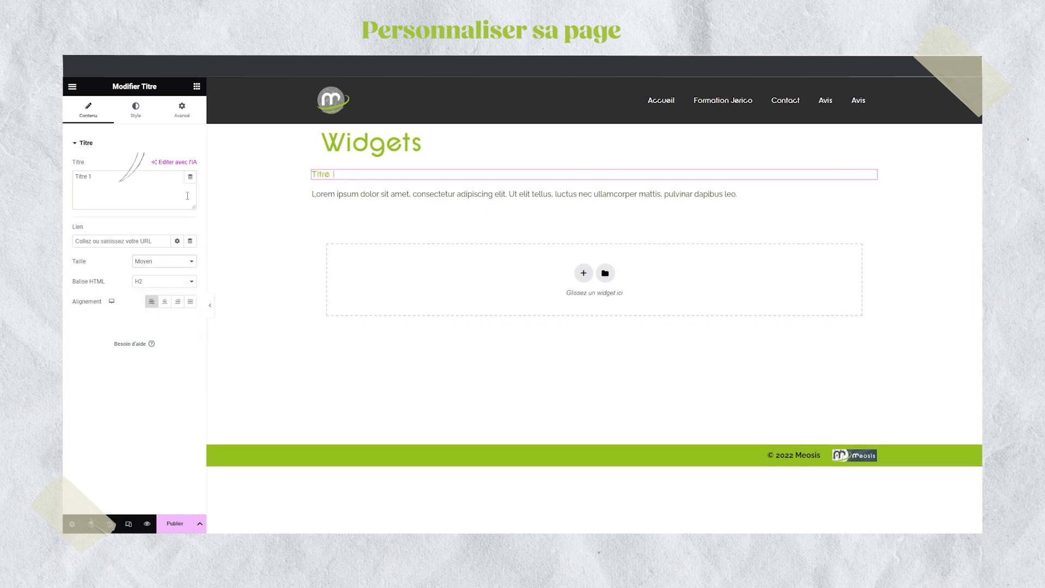
- Try the global Secondaire color and a custom color from the color picker on the Titre 1 heading's text
left_click(137, 112)
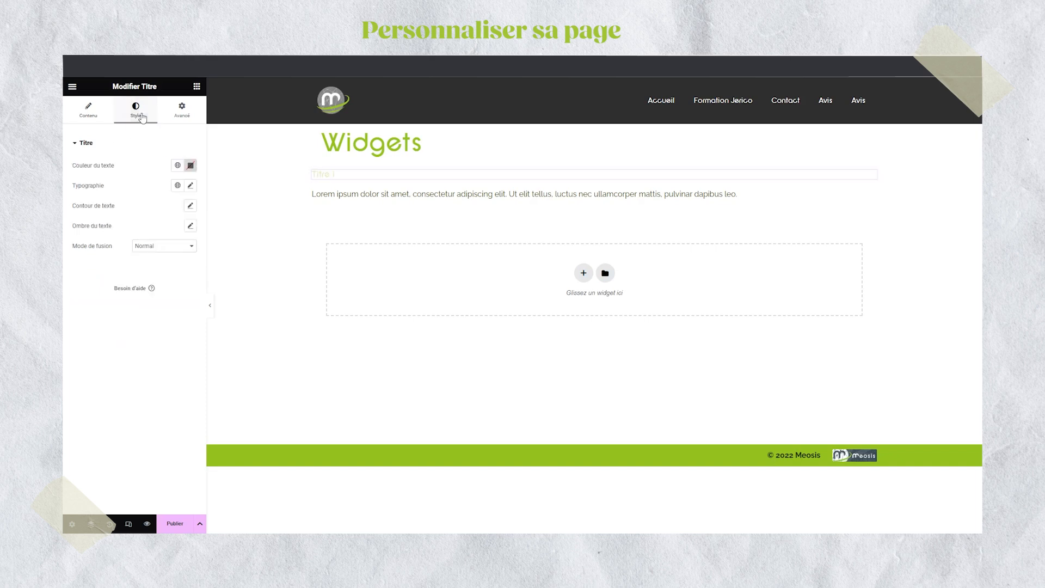
left_click(178, 166)
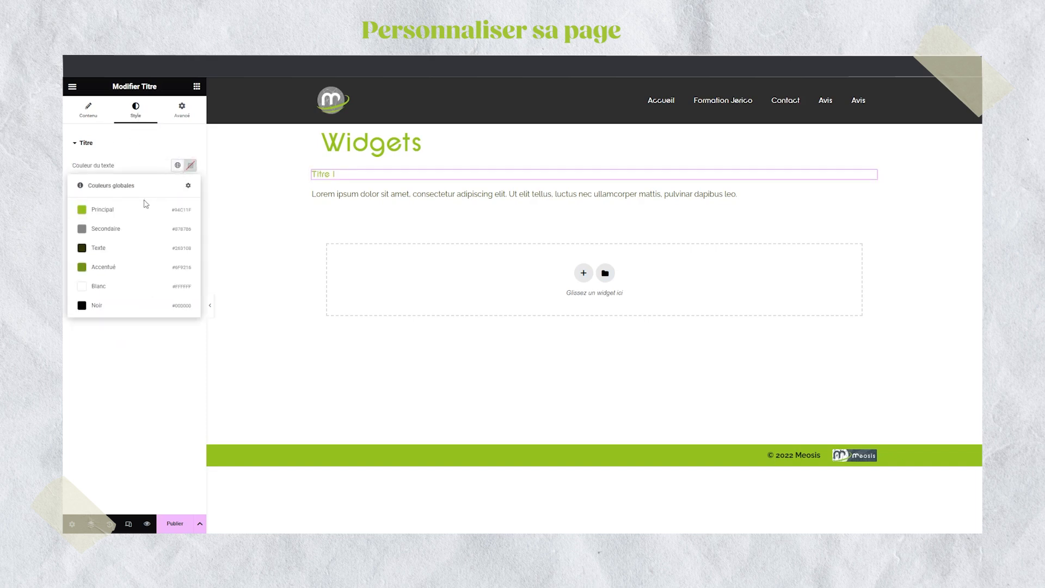
left_click(126, 231)
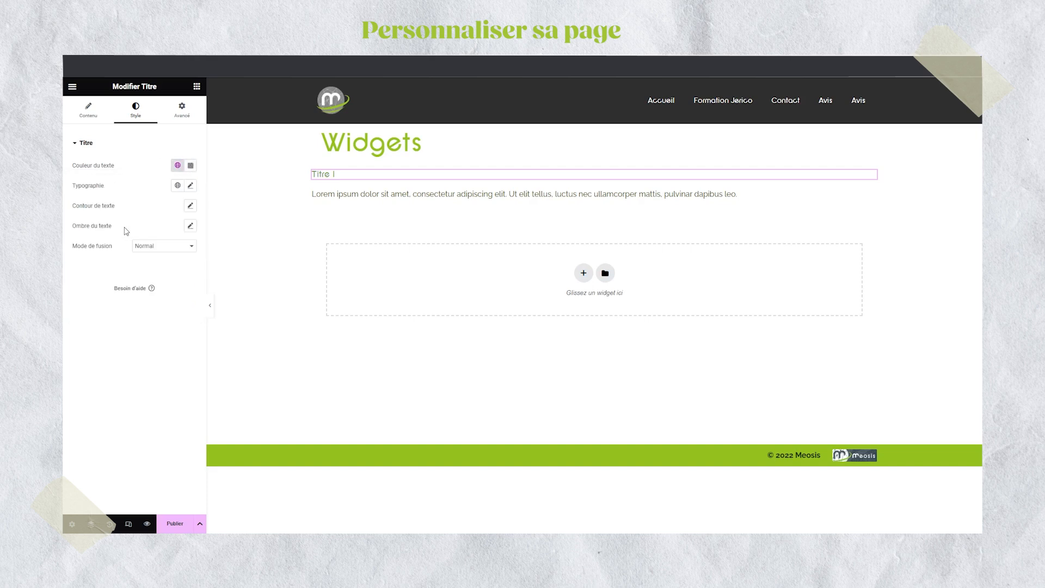
left_click(190, 166)
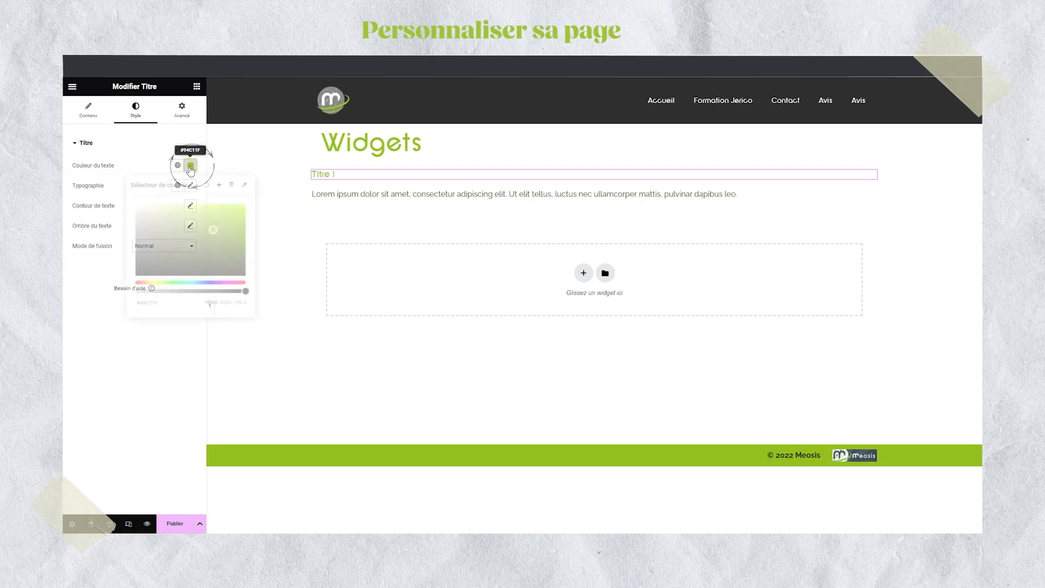
left_click_drag(208, 258, 186, 222)
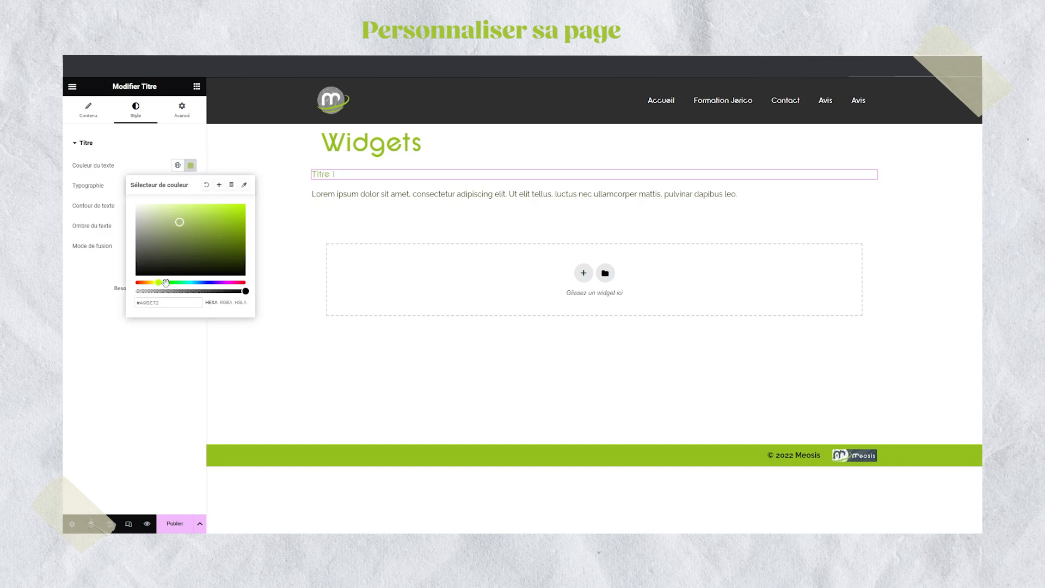
left_click_drag(159, 283, 188, 284)
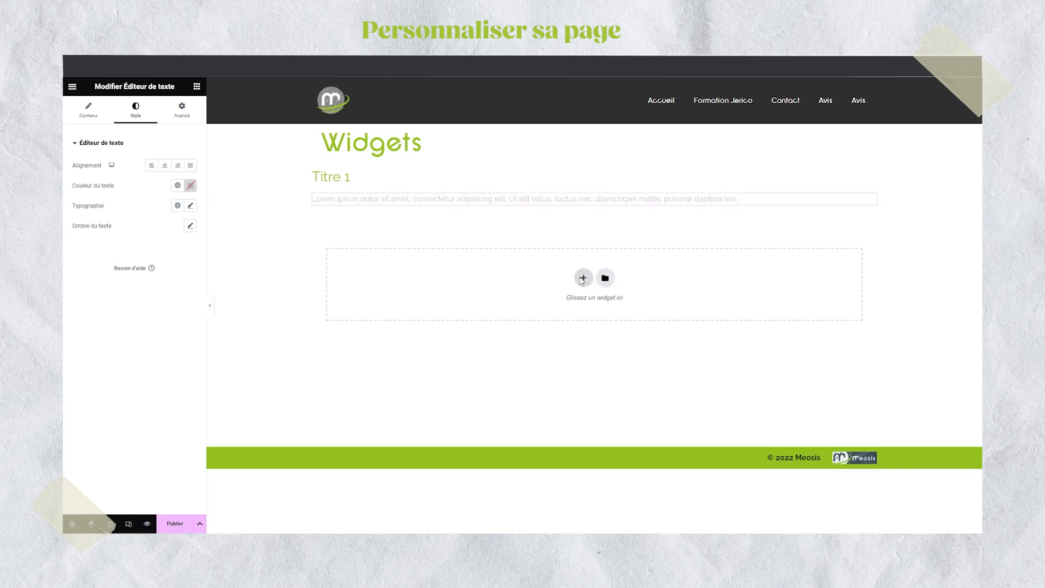
- Add a one-column section below the Titre 1 heading and place an Éditeur de texte widget in it
left_click(582, 280)
left_click(466, 301)
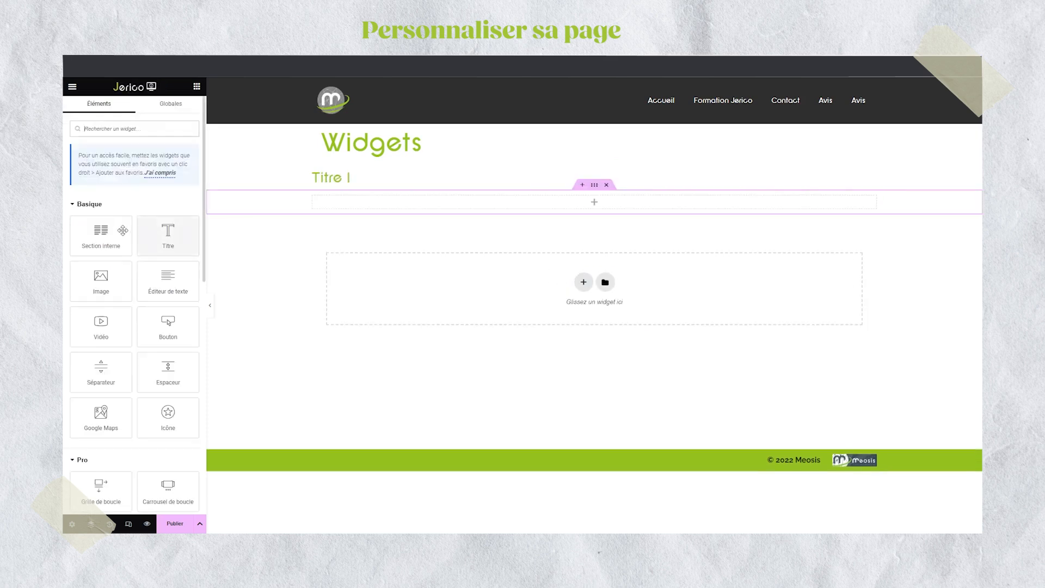
left_click_drag(172, 286, 420, 211)
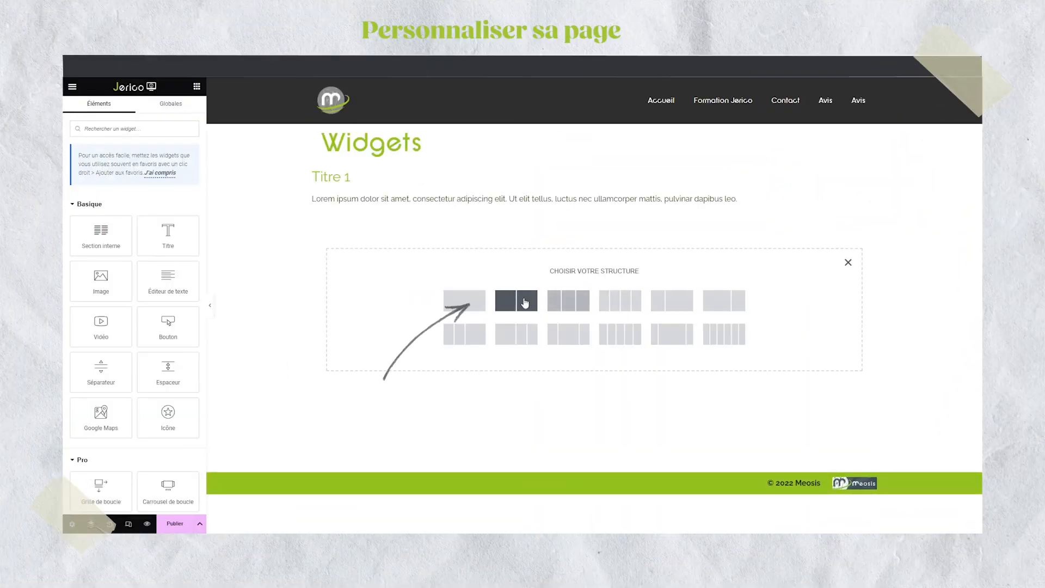
- Add a two-column section and insert the conveyor-belt picture from the media library in an Image widget in its left column
left_click(525, 302)
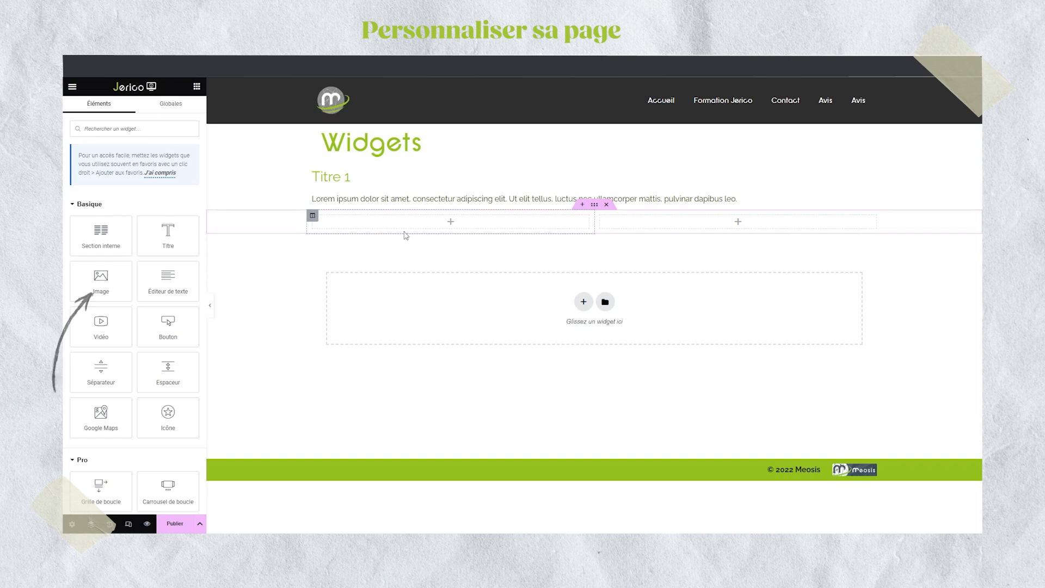
left_click_drag(101, 280, 436, 220)
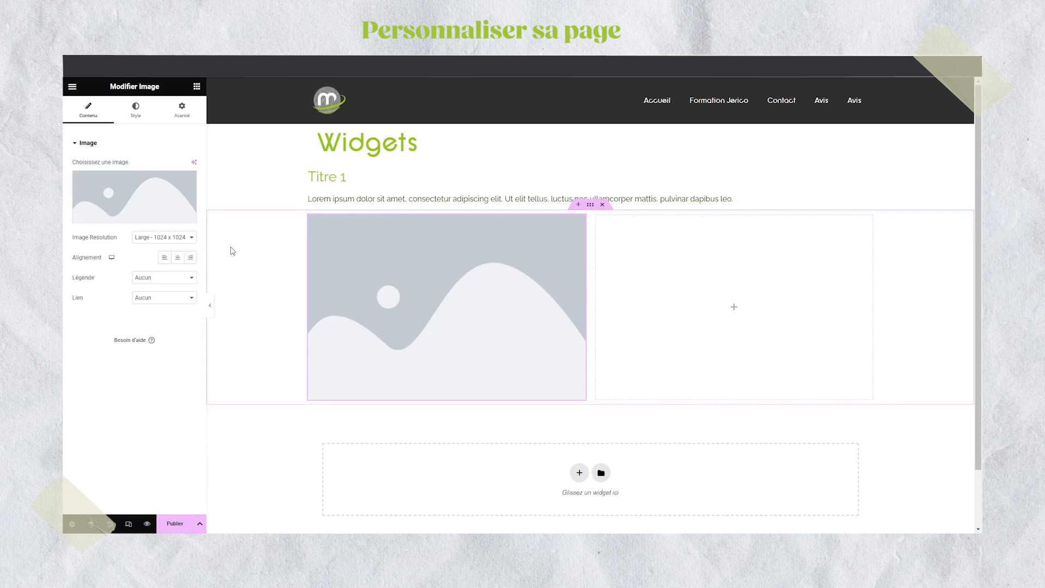
left_click(152, 218)
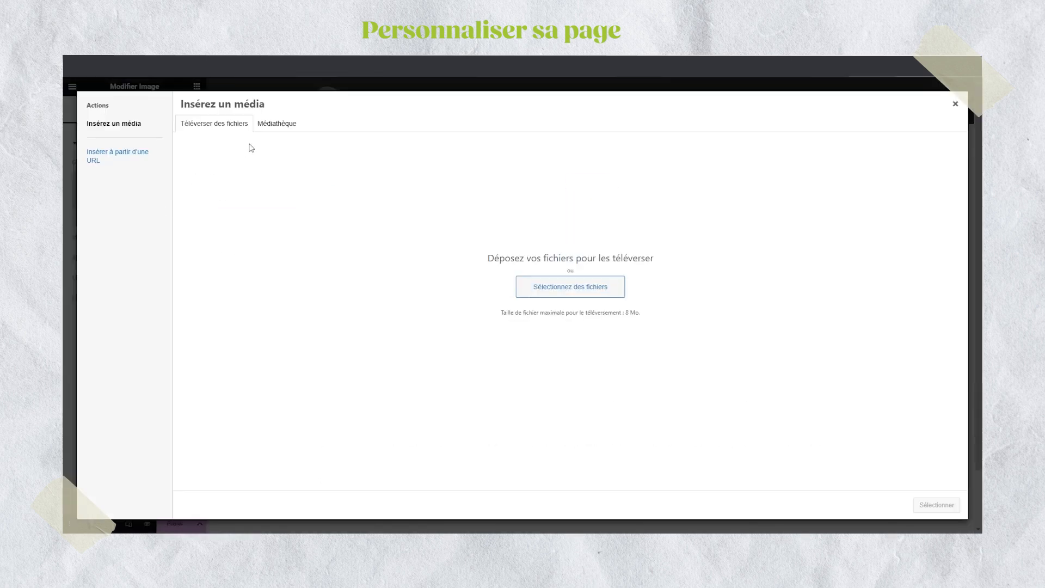
left_click(279, 124)
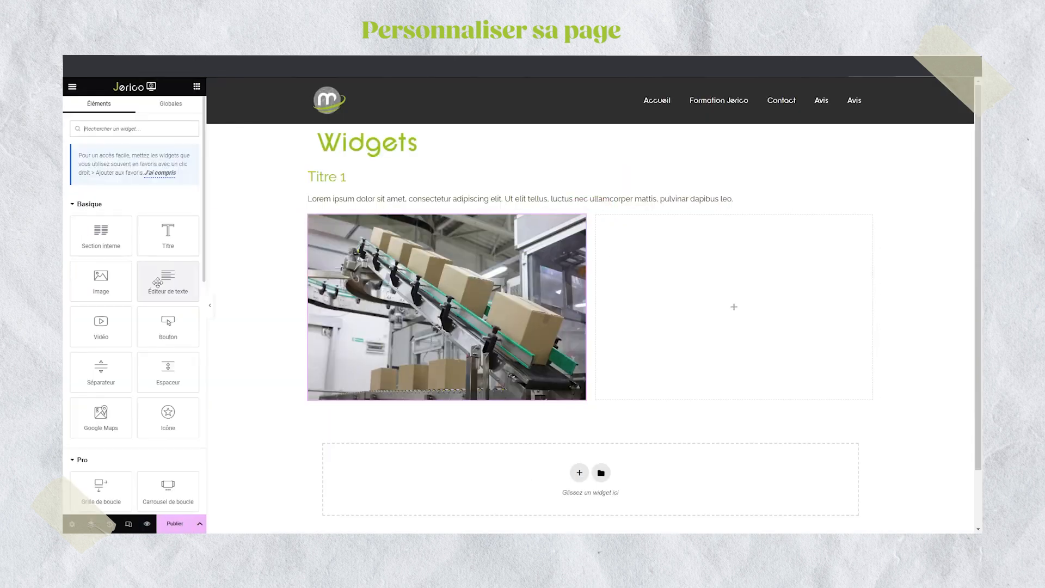
- Place an Éditeur de texte widget in the right column and move that column to the left of the image
left_click_drag(168, 278, 700, 298)
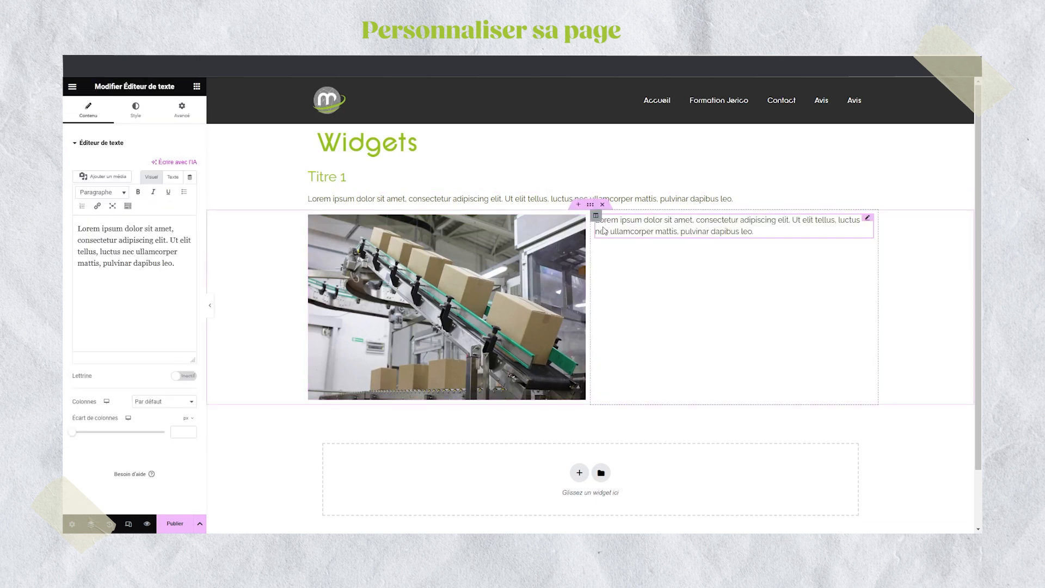
left_click_drag(596, 215, 381, 250)
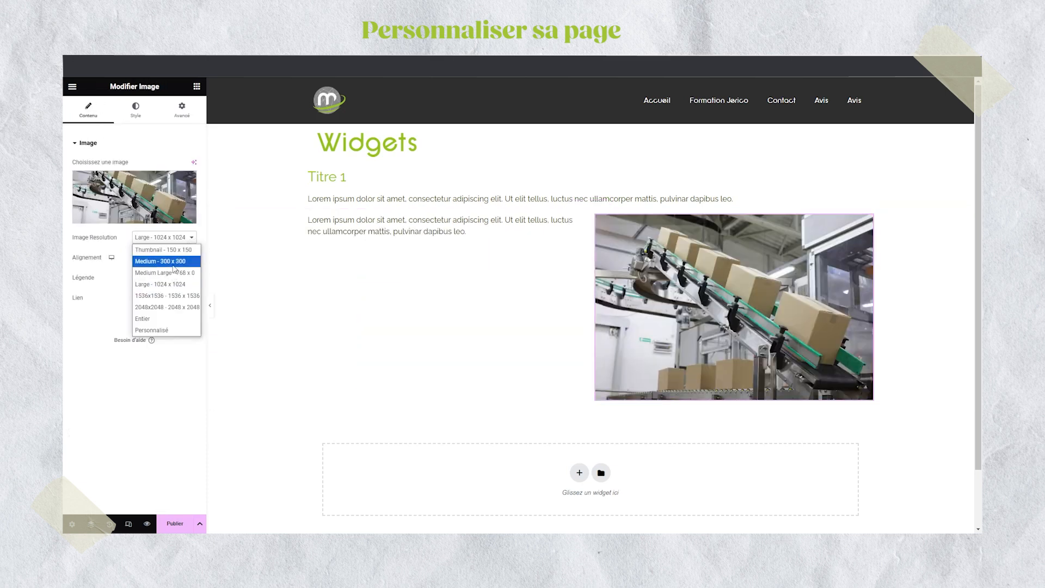
- Try the Medium - 300 x 300 resolution on the conveyor-belt image, then set it to Entier
left_click(174, 265)
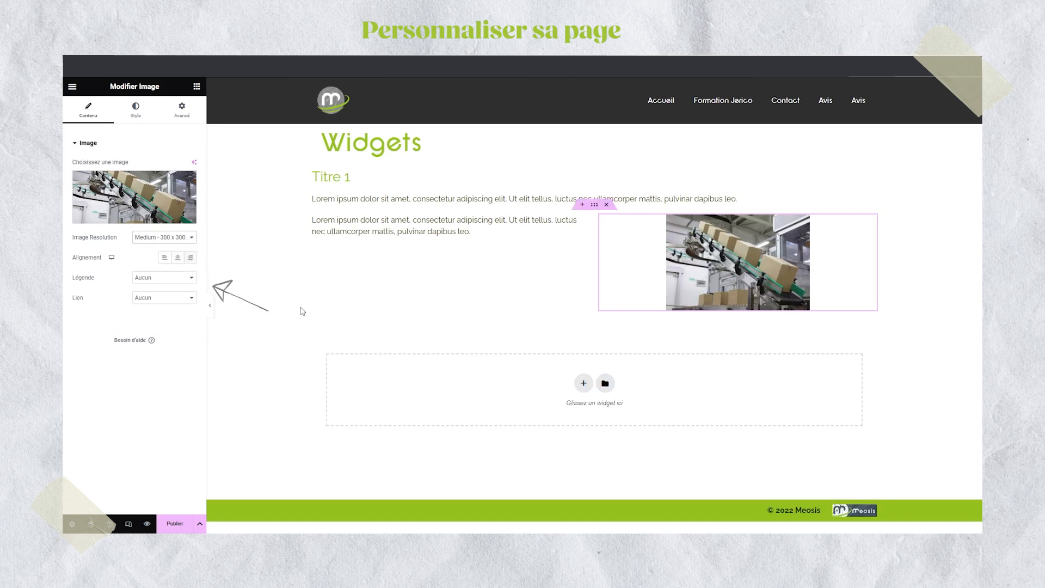
left_click(191, 238)
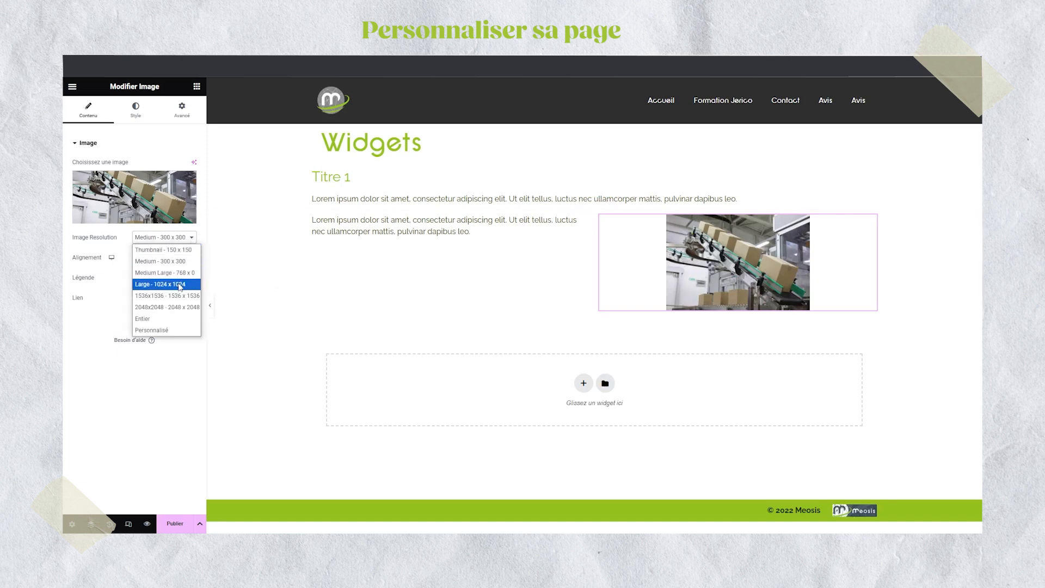
left_click(152, 320)
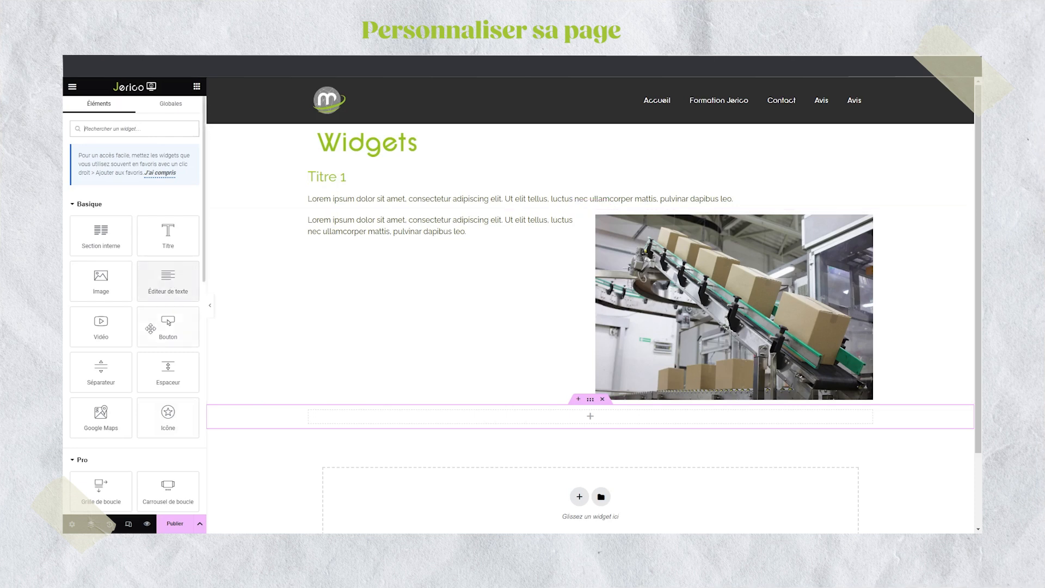
- Place an Espaceur widget in the empty section below the image and increase its spacing
left_click_drag(172, 367, 473, 419)
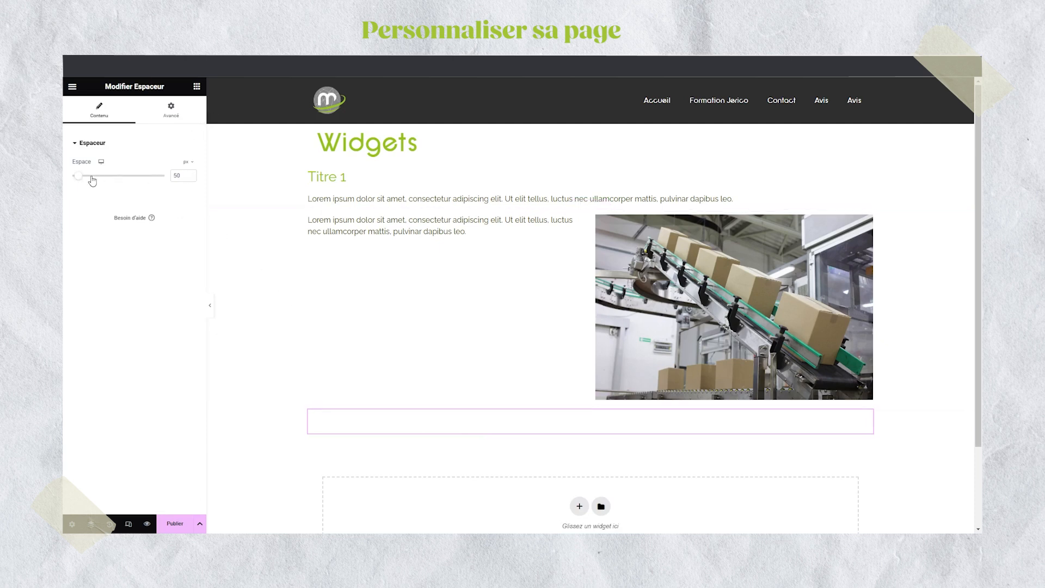
left_click_drag(81, 180, 97, 180)
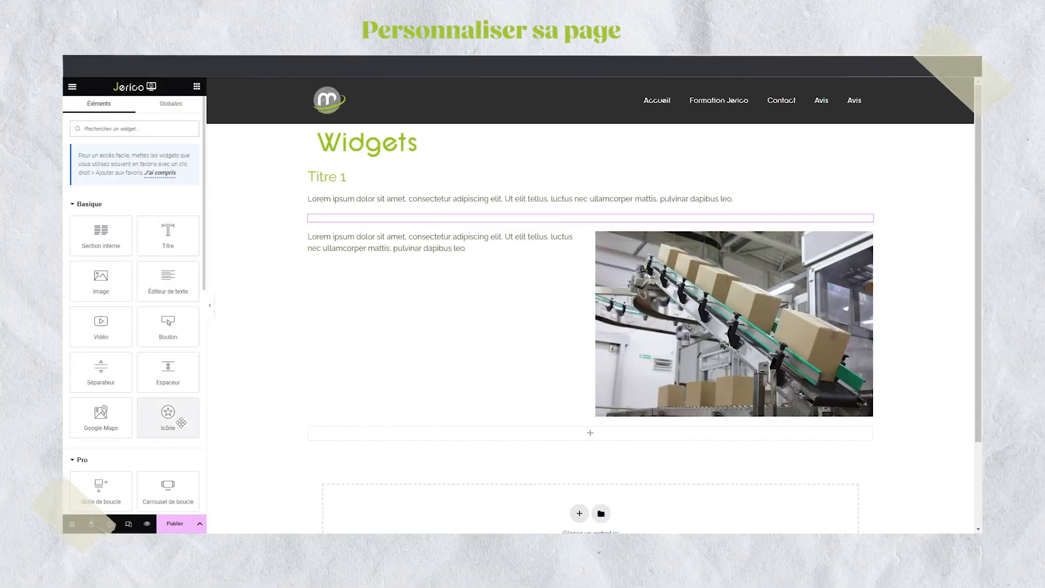
- Add an Icône widget to the empty section below the image and browse the Font Awesome Standard and Solide icon categories
left_click_drag(169, 419, 570, 435)
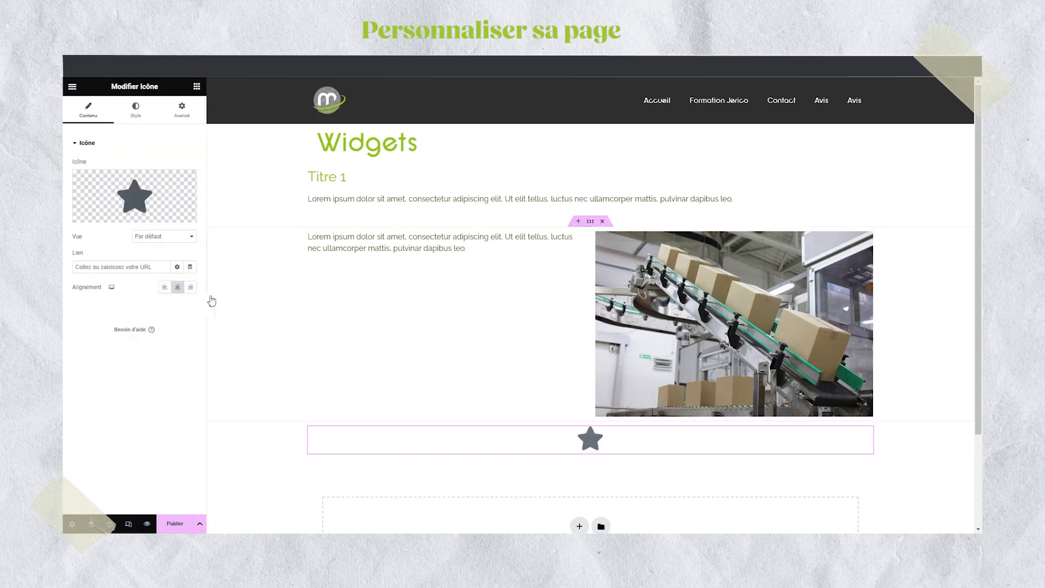
left_click(142, 216)
left_click(316, 195)
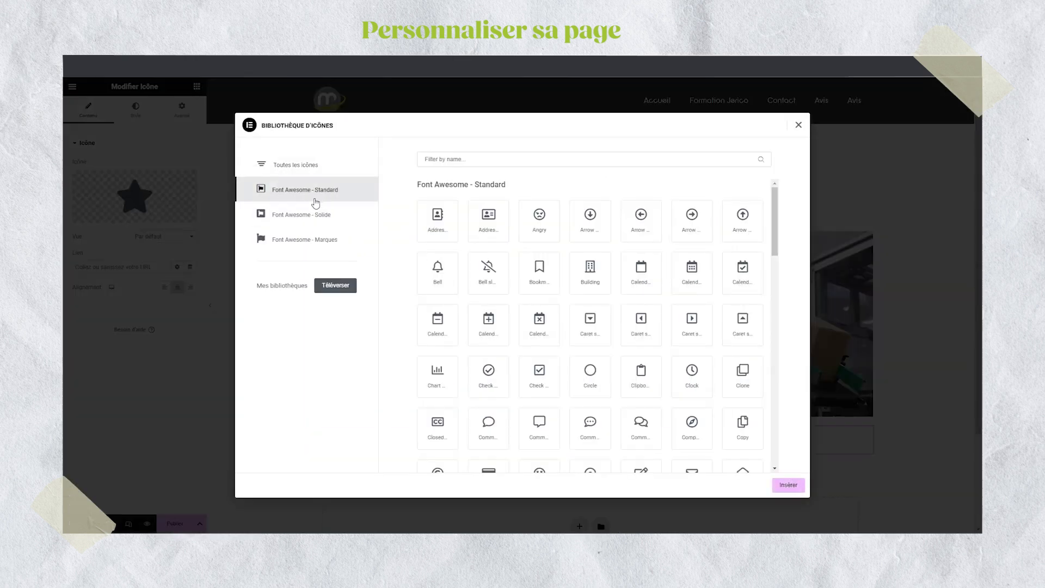
left_click(310, 219)
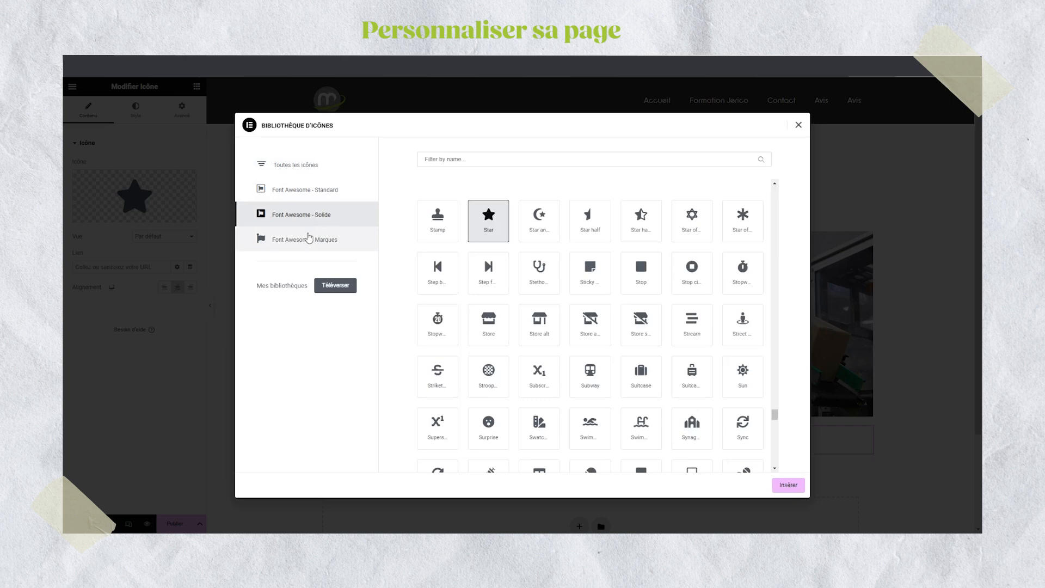
left_click(305, 190)
scroll(591, 354, "down", 5)
scroll(590, 371, "down", 7)
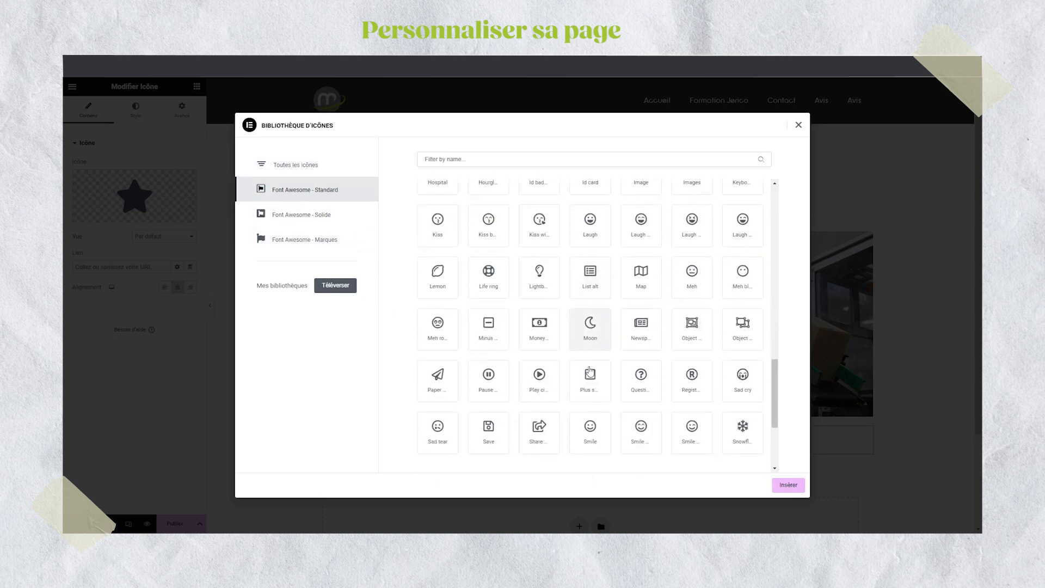
scroll(590, 371, "down", 1)
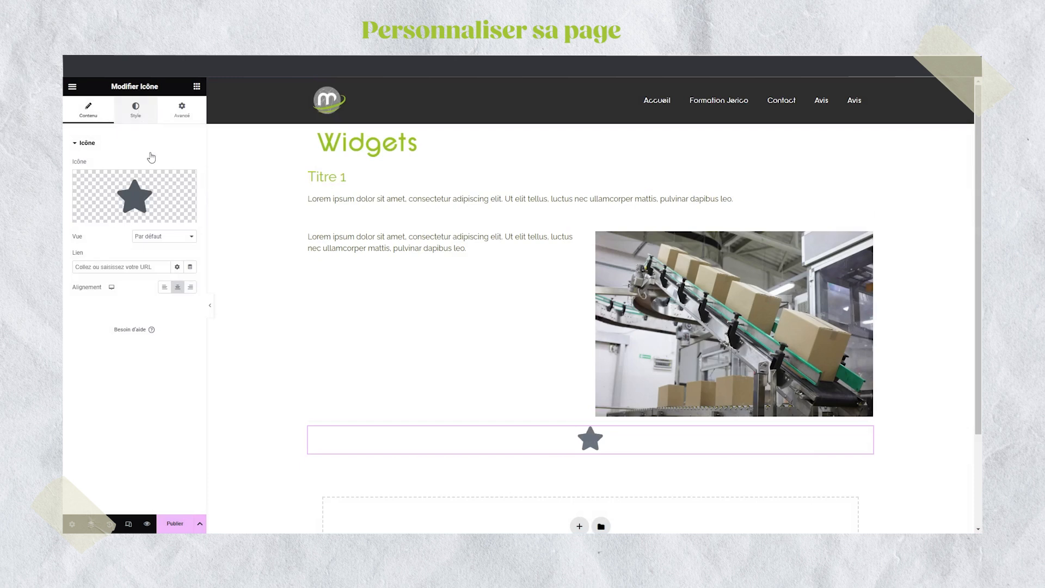
- Left-align the star icon and style it with the global Principal color and a size of about 52 px
left_click(164, 287)
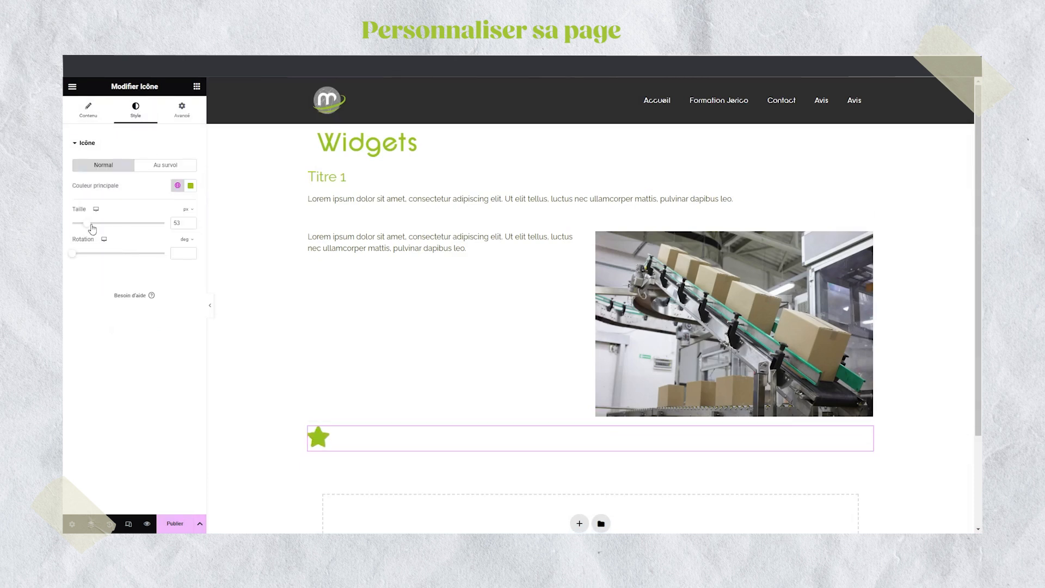
left_click_drag(82, 223, 90, 226)
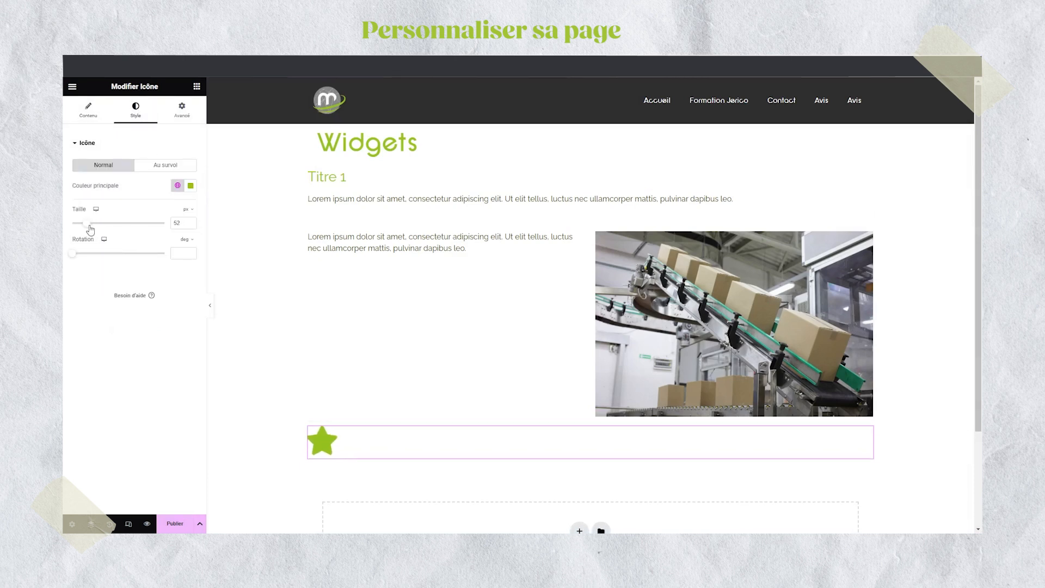
left_click(178, 185)
left_click(129, 234)
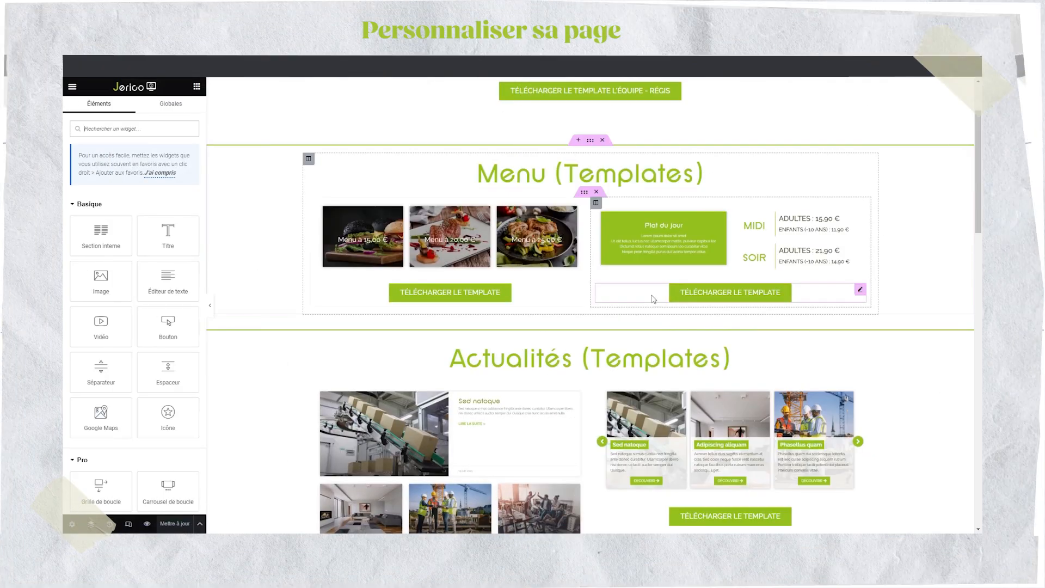
- Look through the Accueil page's ready-made Menu, Actualités, Contact and page section templates
scroll(890, 370, "down", 3)
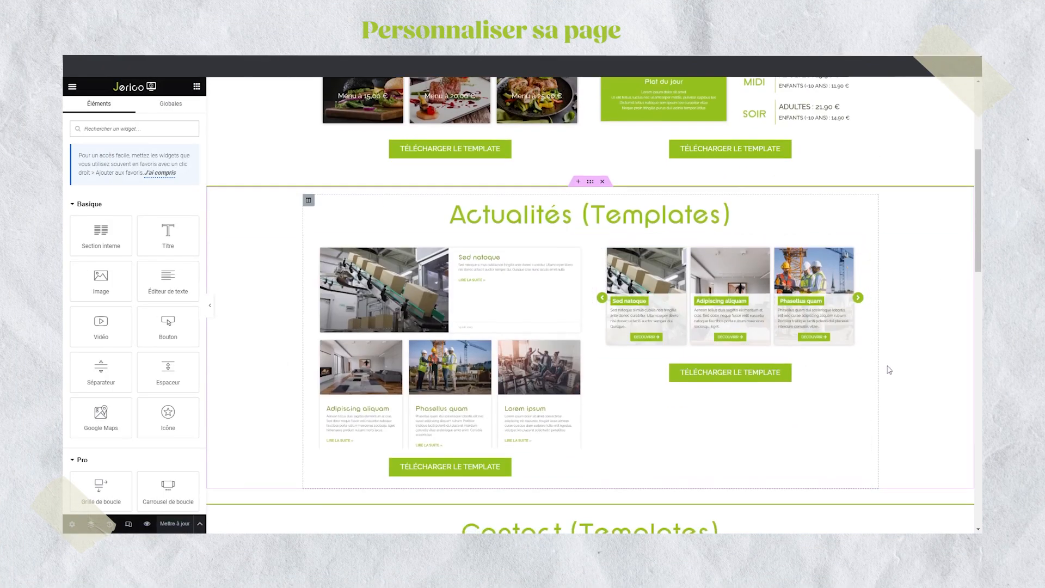
scroll(922, 374, "down", 5)
scroll(922, 377, "down", 5)
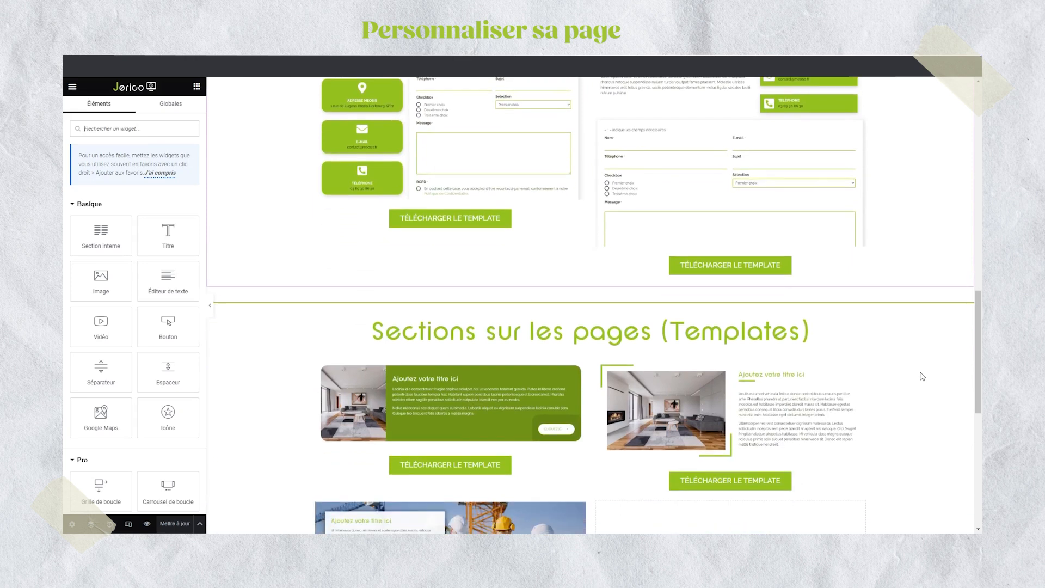
scroll(923, 377, "up", 6)
scroll(923, 376, "up", 3)
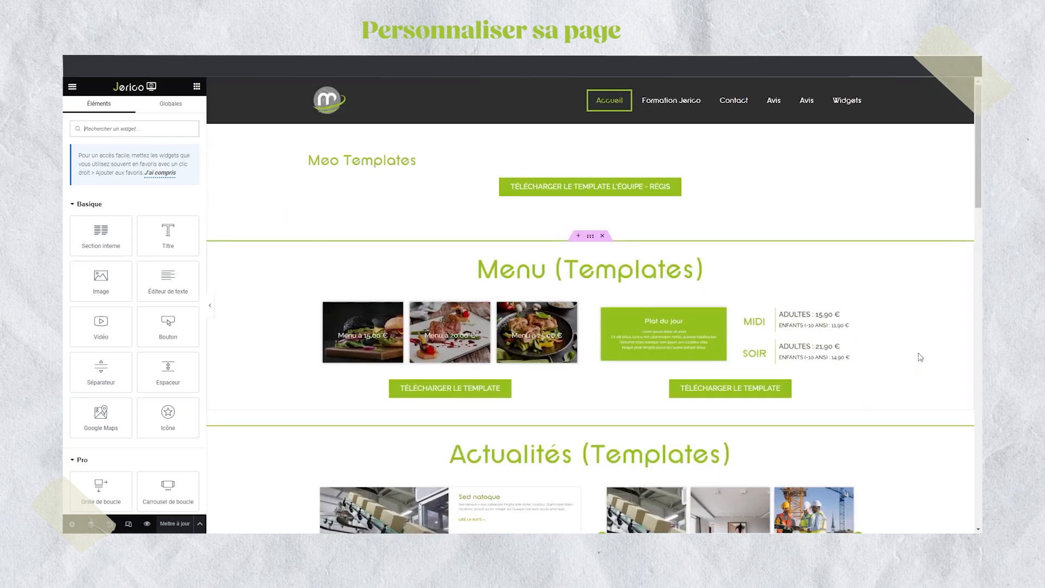